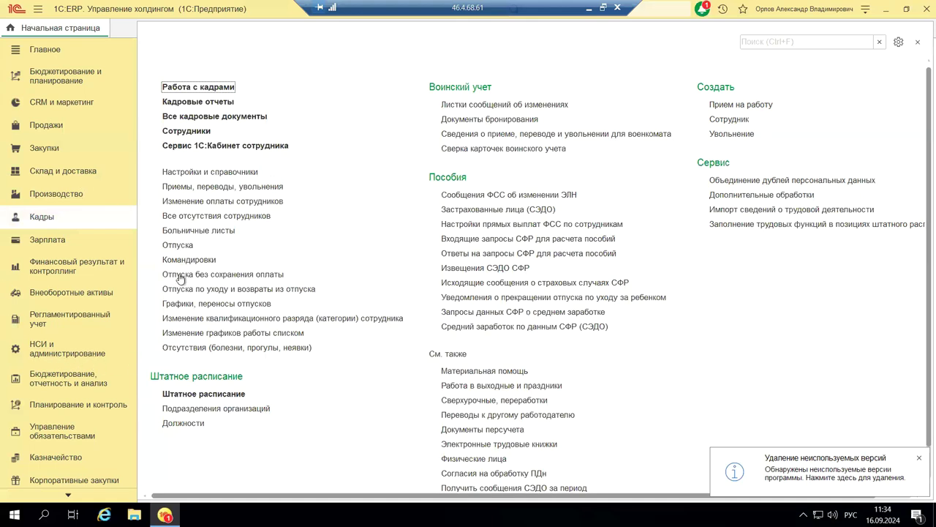
- Open the Виды отпусков directory in the HR settings and review the cards of the unpaid test leave and the sanatorium treatment leave
click(202, 175)
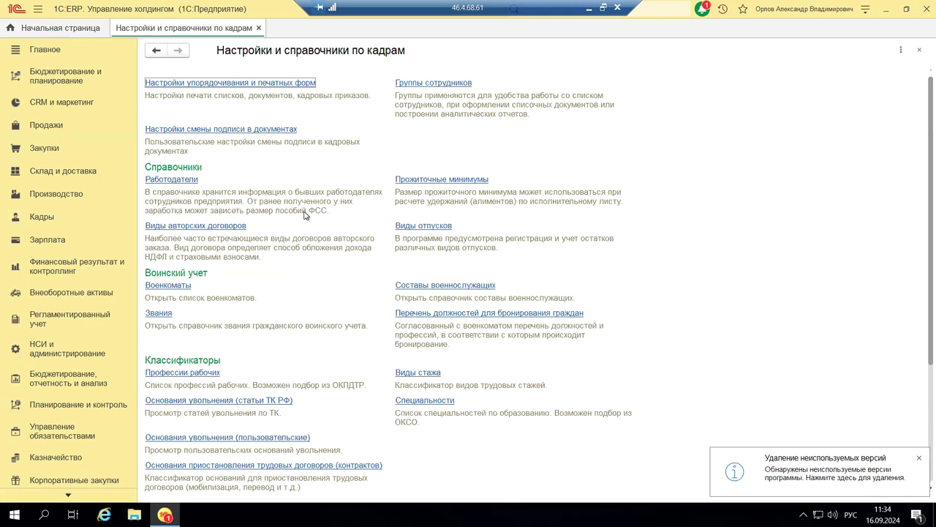
click(432, 227)
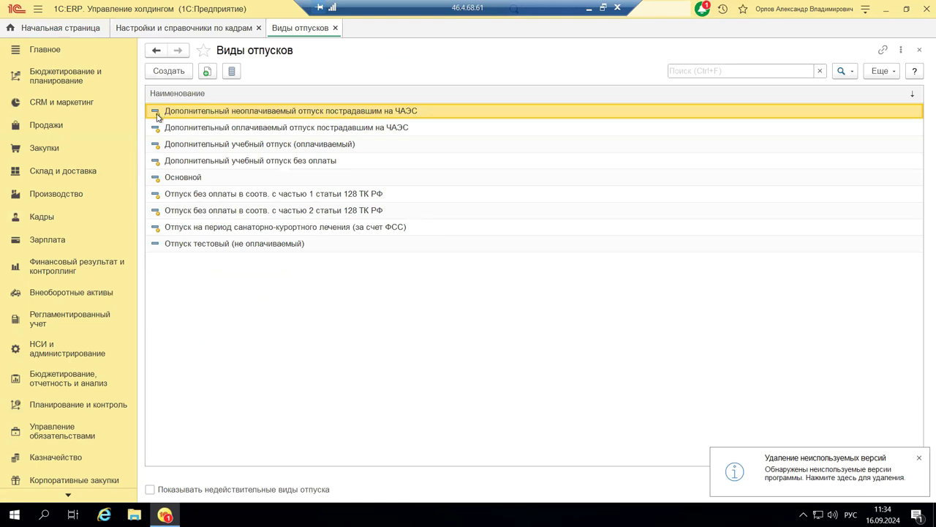
click(204, 246)
click(201, 243)
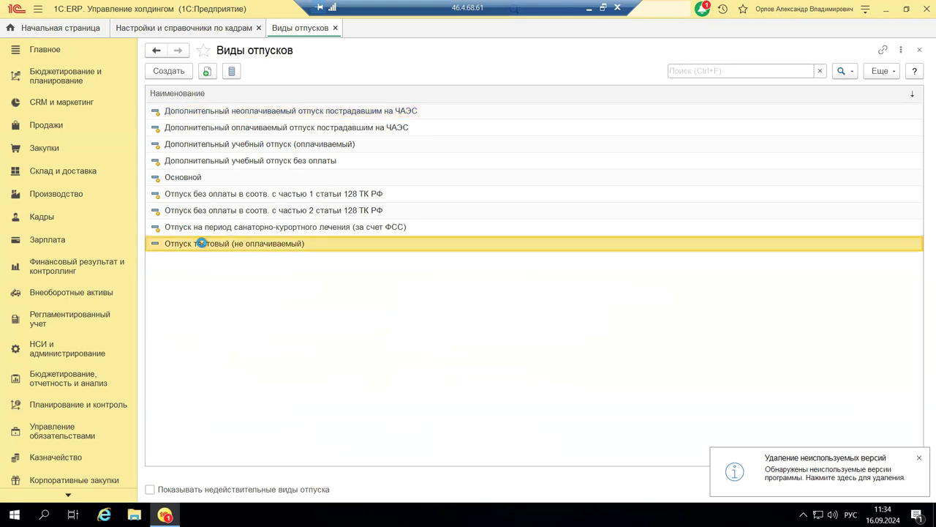
double_click(202, 244)
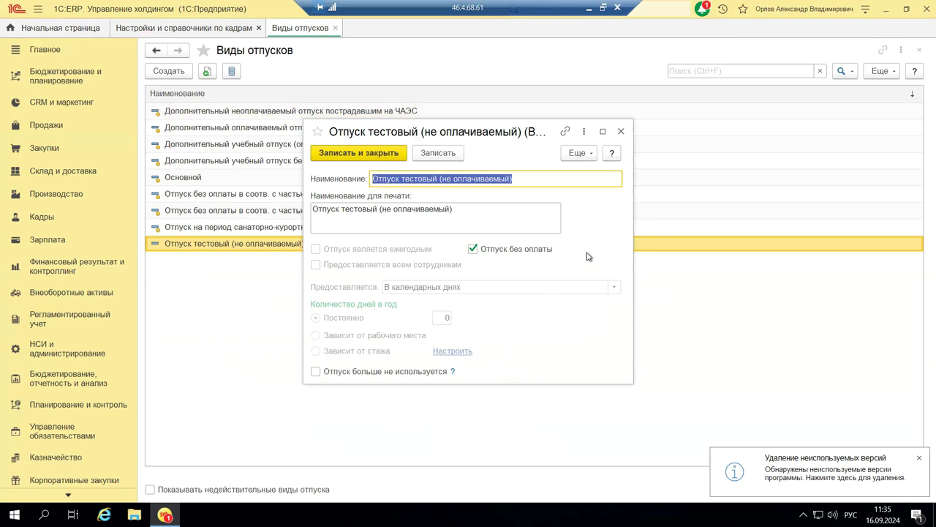
click(621, 131)
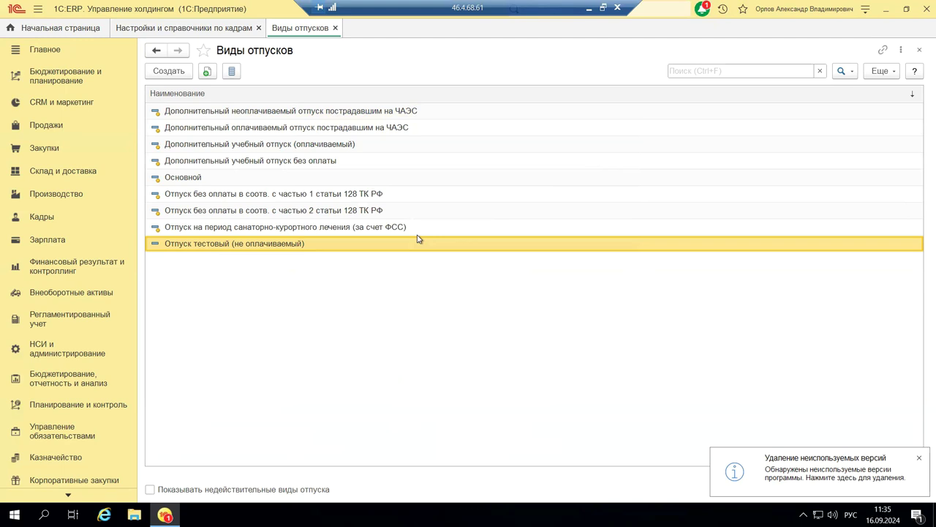
double_click(221, 227)
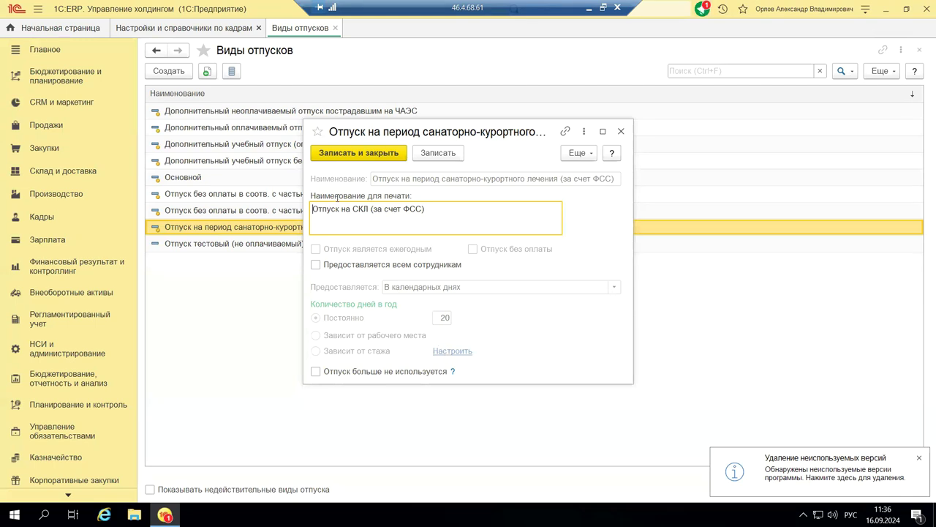
click(623, 131)
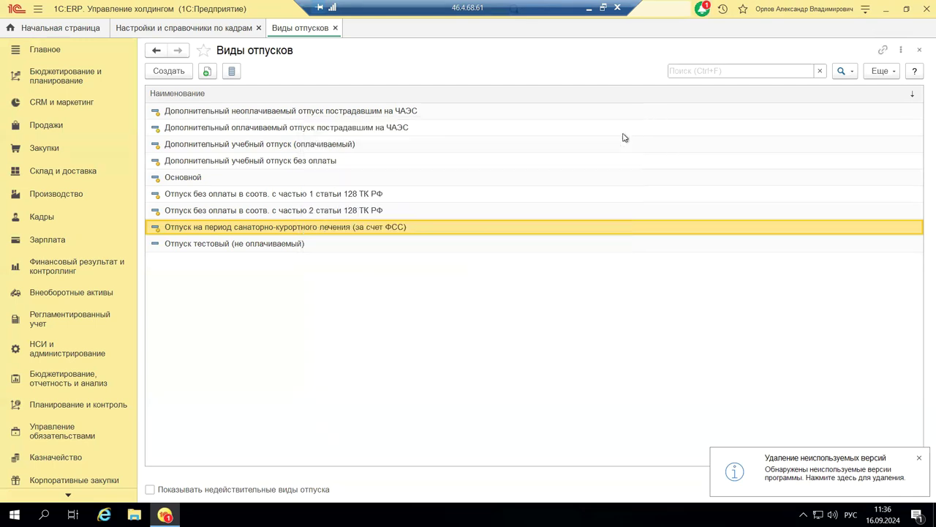
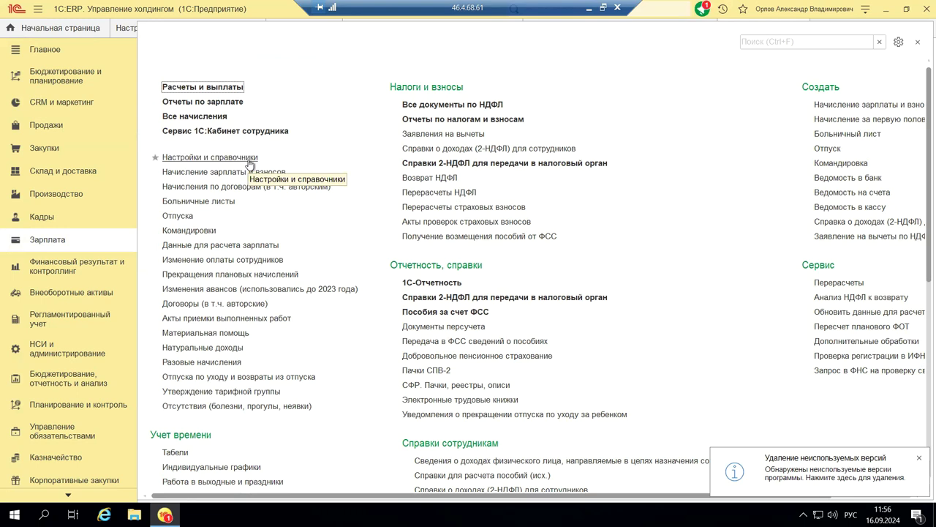
click(40, 353)
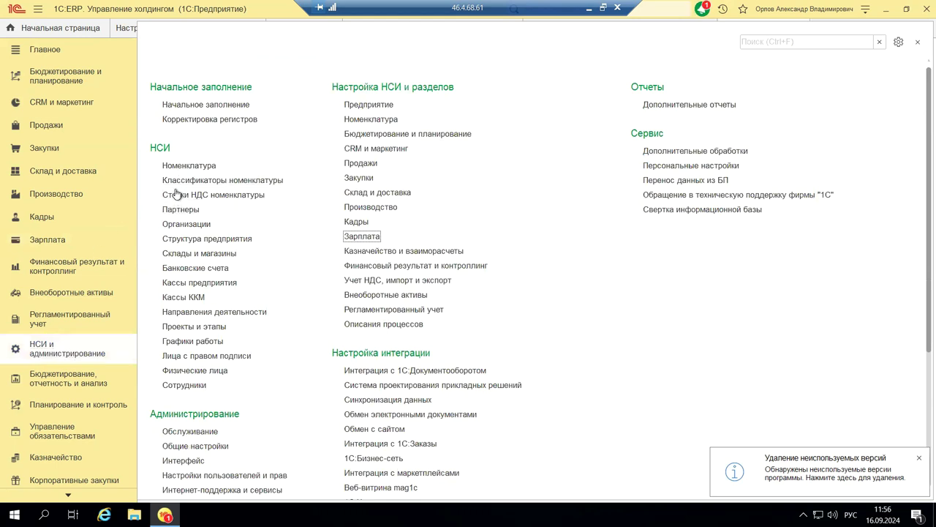
click(44, 242)
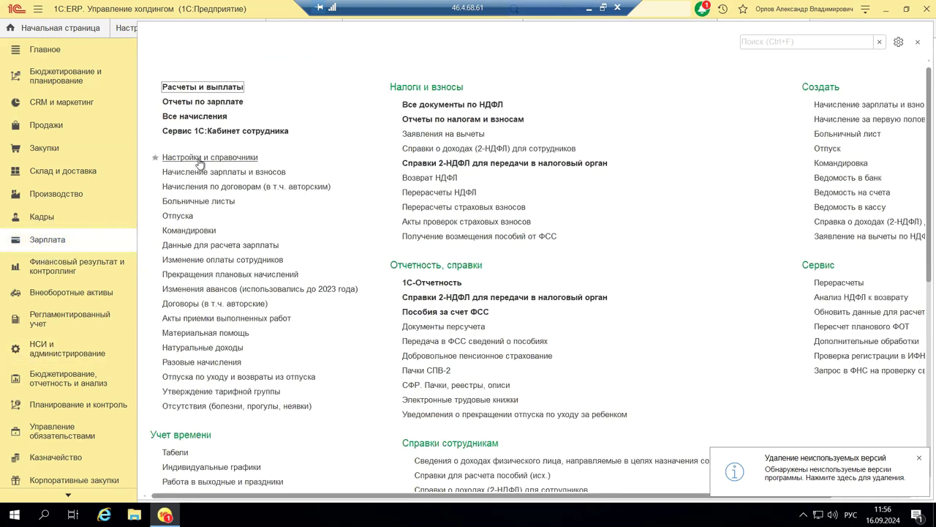
click(38, 220)
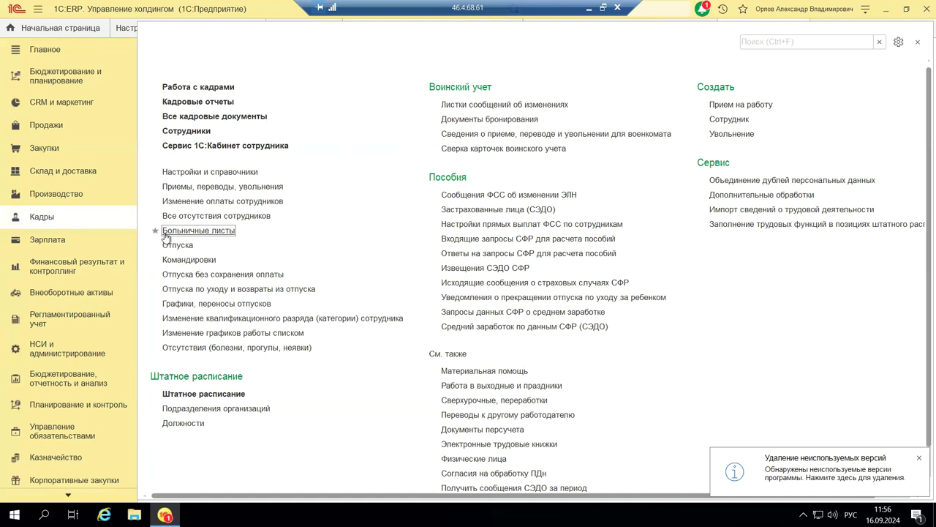
- Create a new Отпуск document from the Отпуска list of the Зарплата section
click(66, 245)
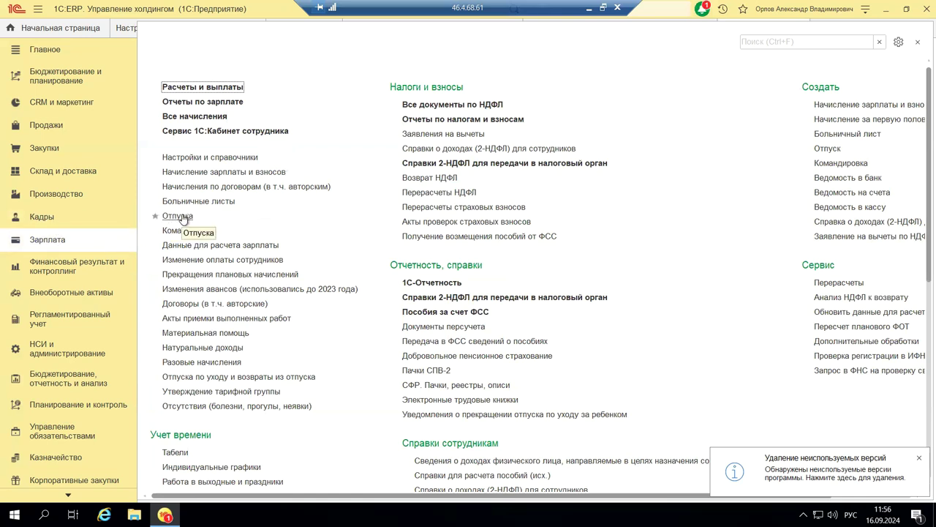
click(180, 216)
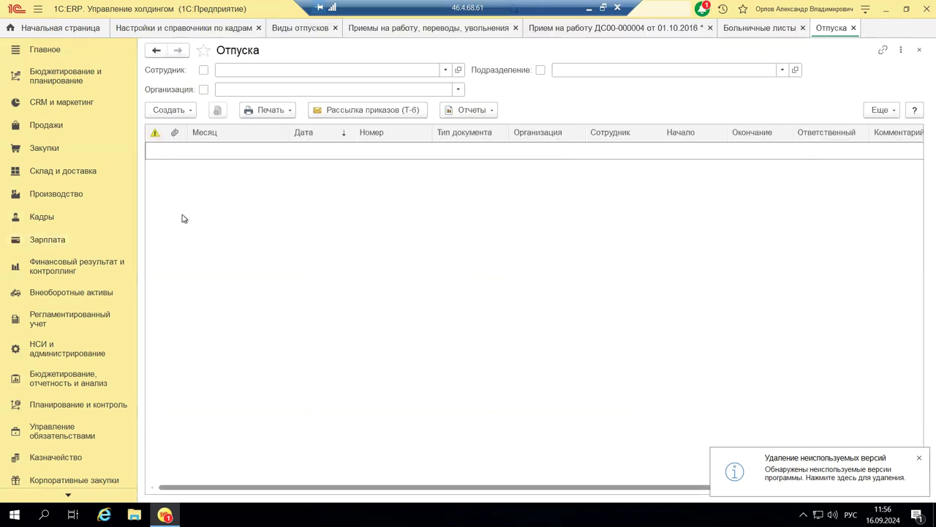
click(167, 111)
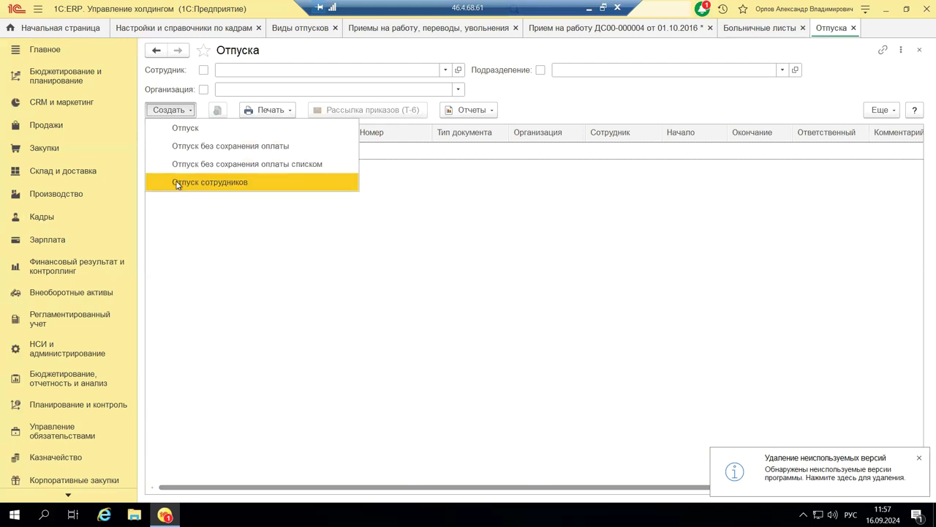
click(184, 129)
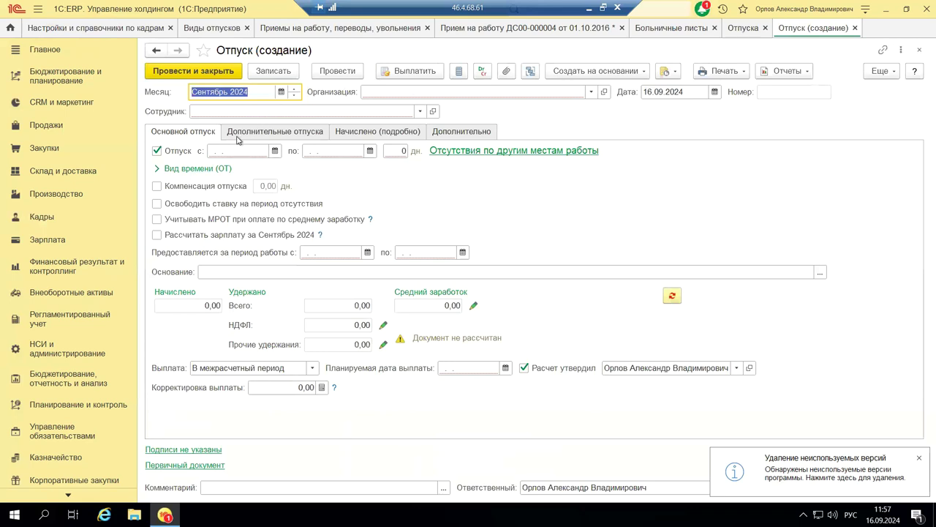
- Set the leave document's organization to Венера and try to choose an employee from the full employee list
click(591, 92)
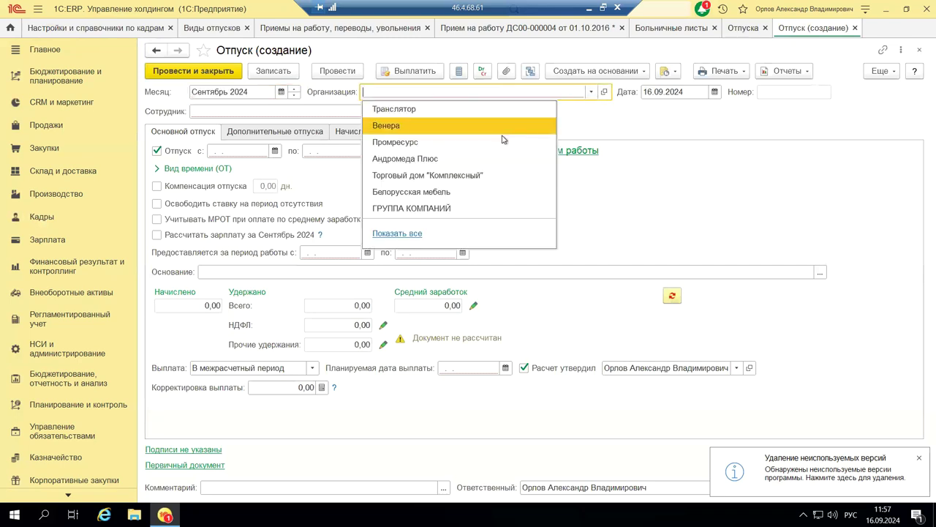
click(398, 127)
click(415, 112)
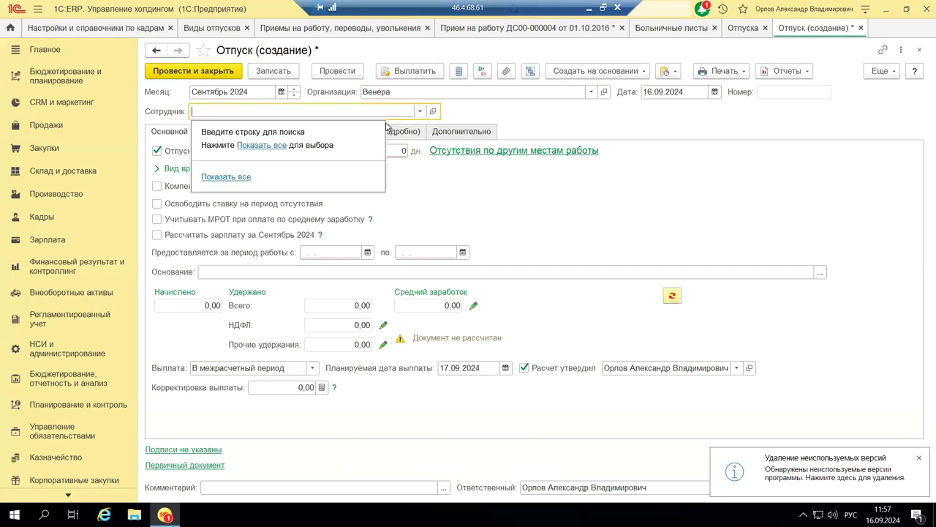
click(264, 147)
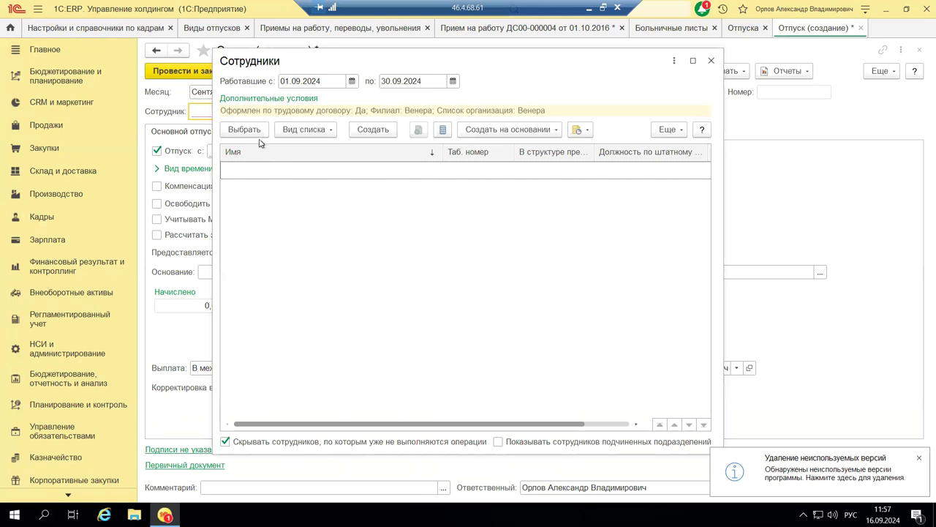
click(260, 132)
key(Escape)
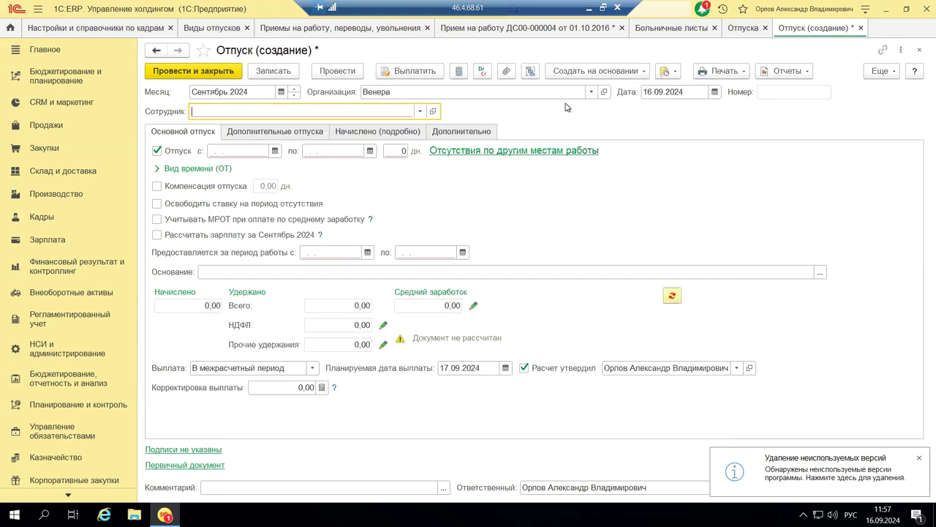
- Change the leave document's organization to Андромеда Плюс and look for an employee in the full employee list
click(591, 91)
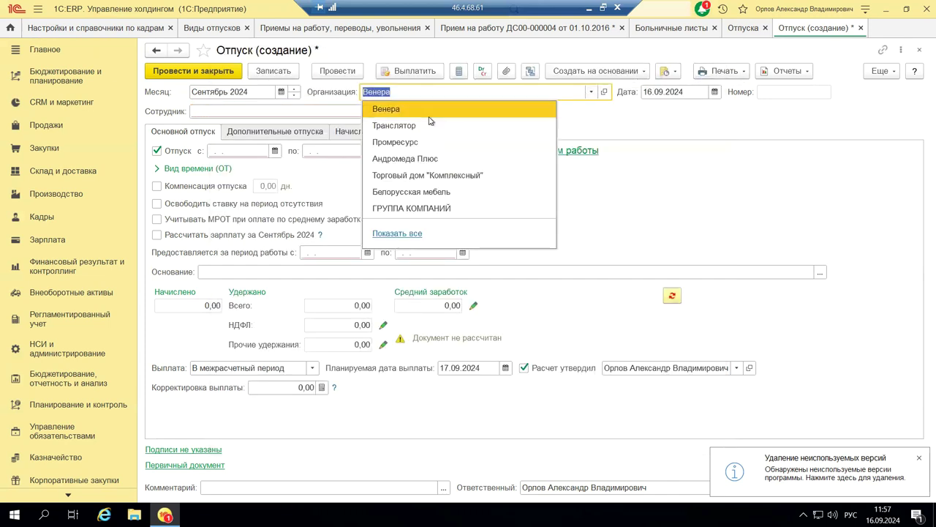
click(409, 158)
click(420, 111)
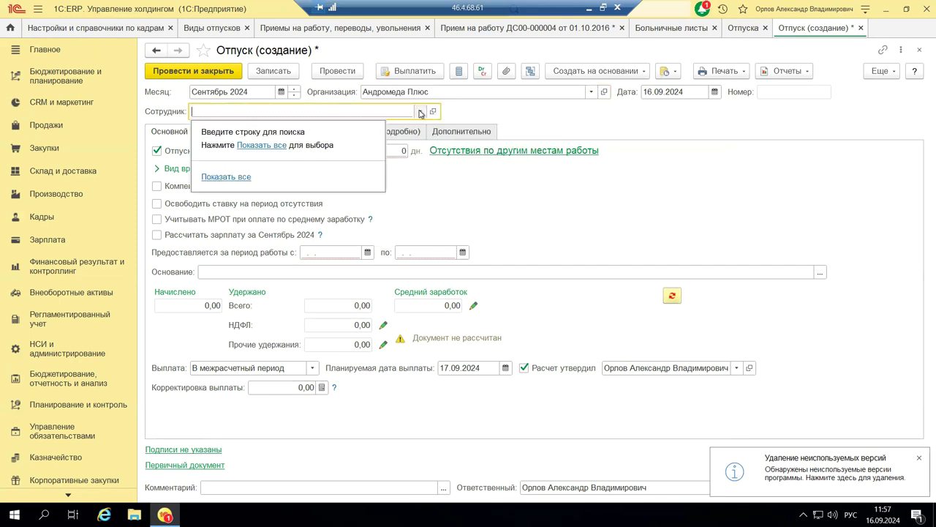
click(252, 146)
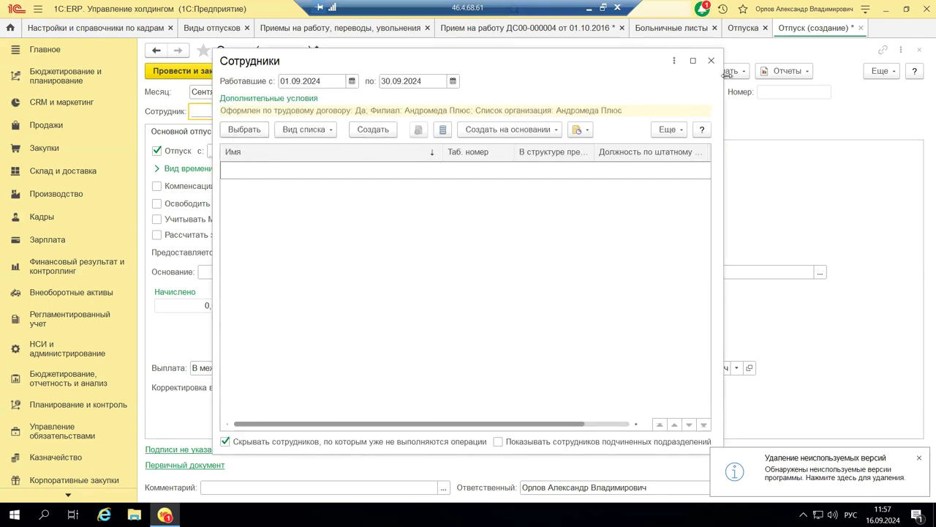
click(711, 60)
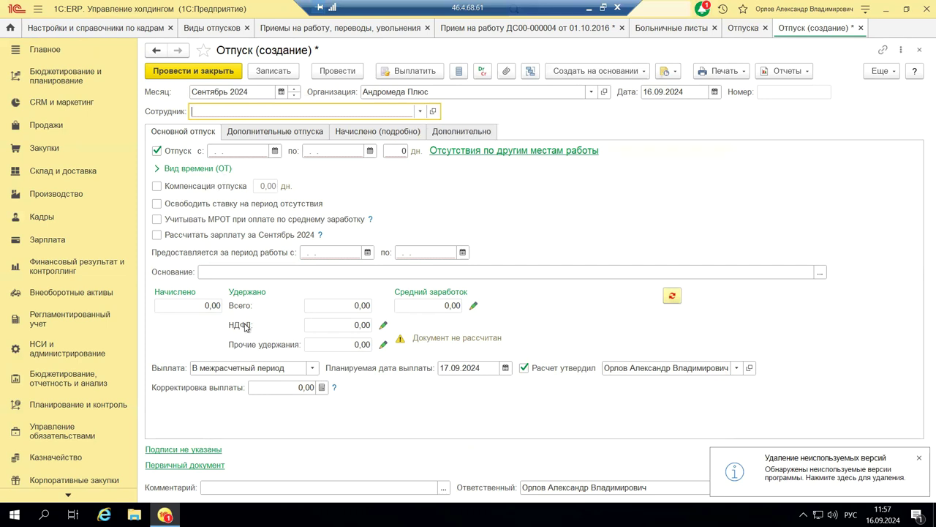
- View the additional leaves part of the new leave document and close the document without saving it
click(296, 136)
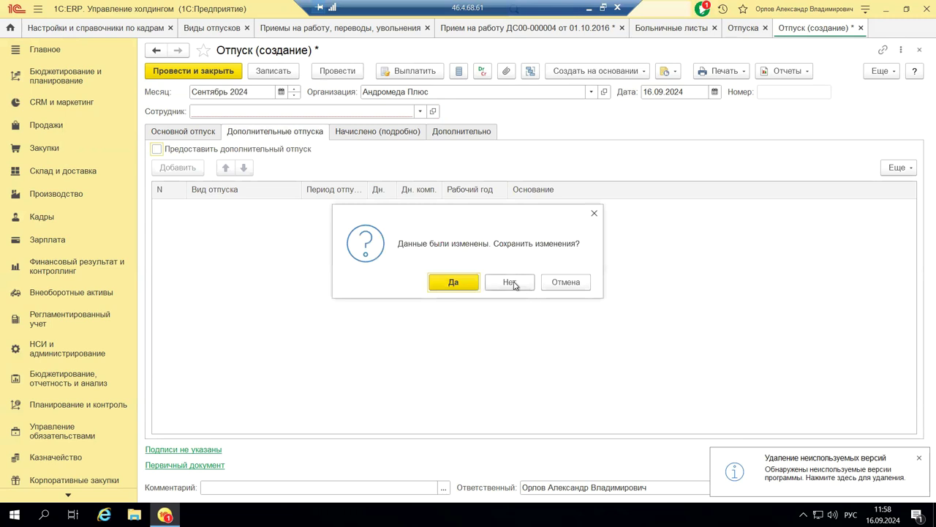
click(512, 284)
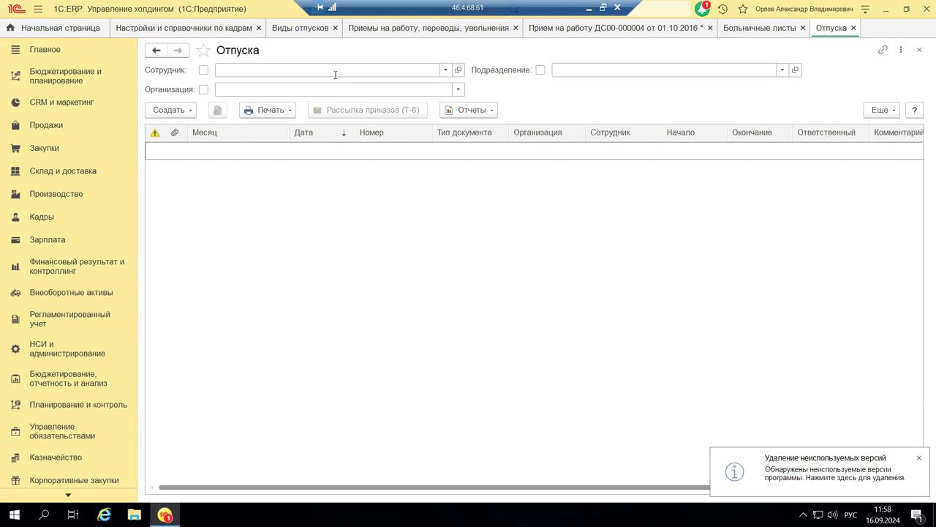
- Open the Отпуска по уходу и возвраты из отпуска list in Зарплата and review which document types can be created there
click(47, 240)
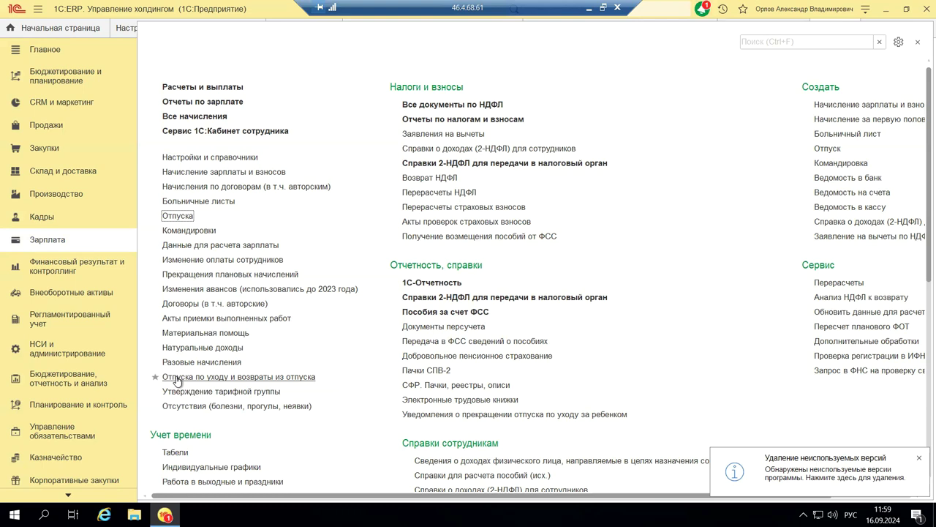
click(177, 377)
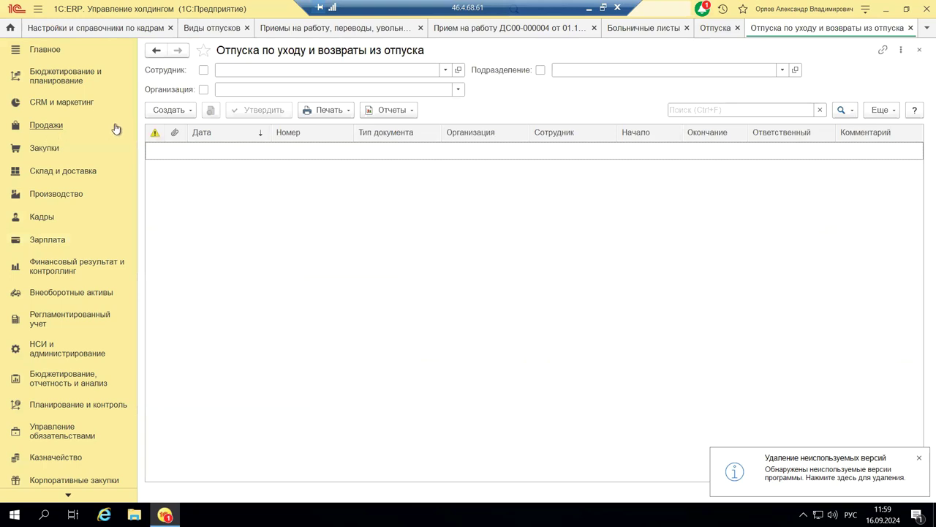
click(161, 114)
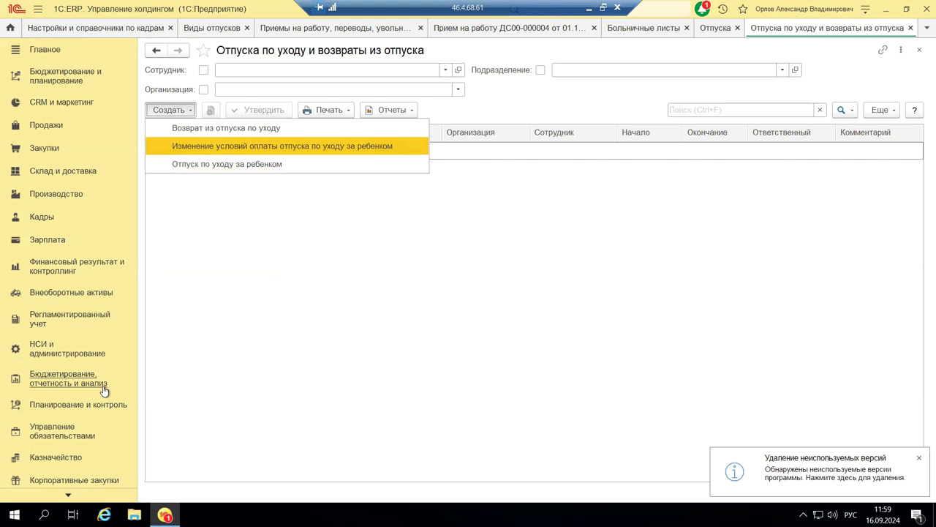
key(Escape)
click(42, 320)
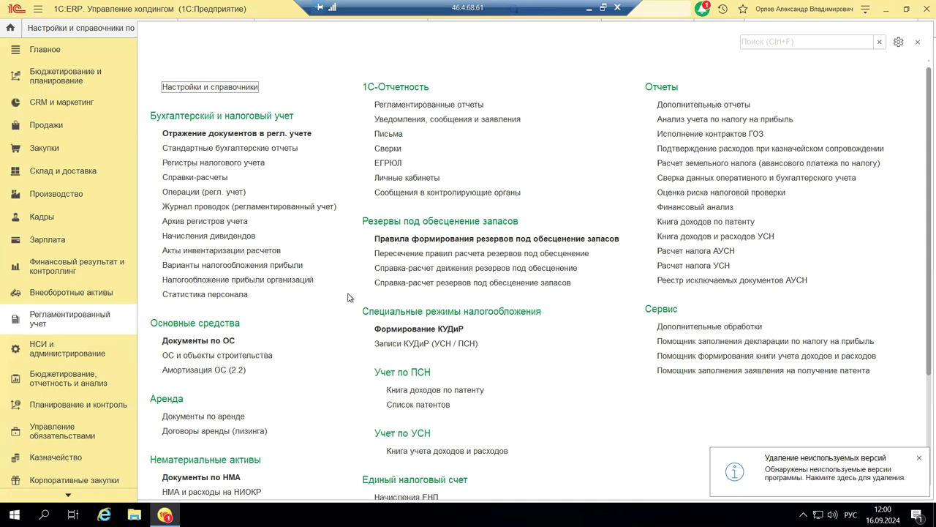
scroll(348, 297, down, 5)
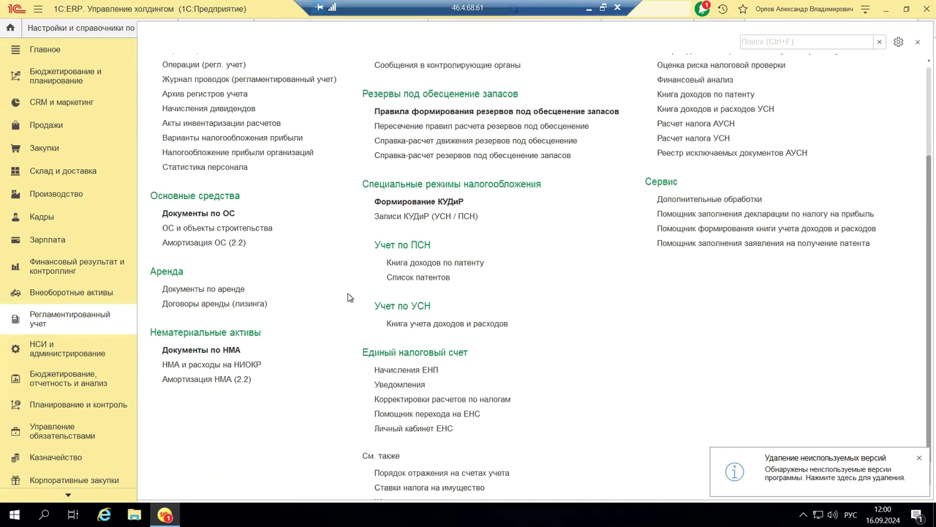
scroll(348, 297, up, 5)
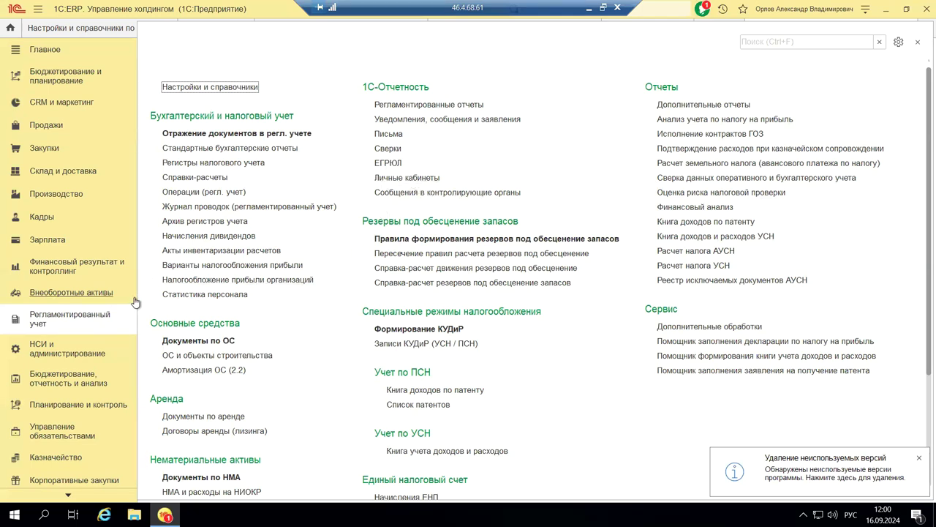
scroll(134, 302, down, 2)
scroll(463, 422, down, 3)
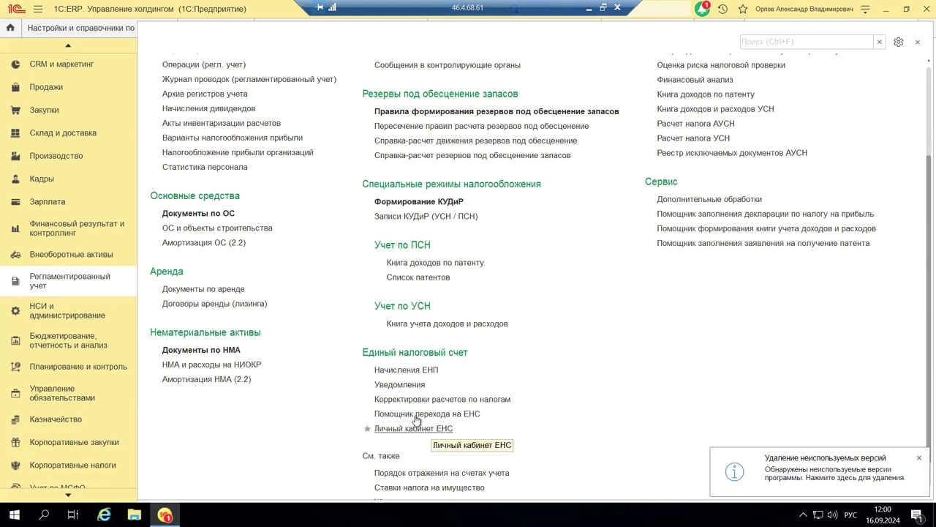
- Open the Сервис 1С:Кабинет сотрудника page from the Зарплата section
click(47, 203)
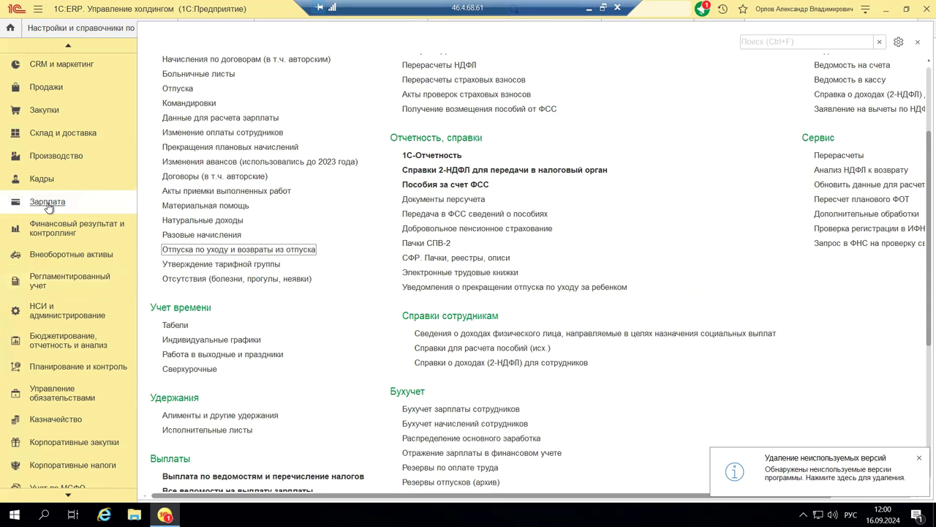
click(47, 205)
click(47, 205)
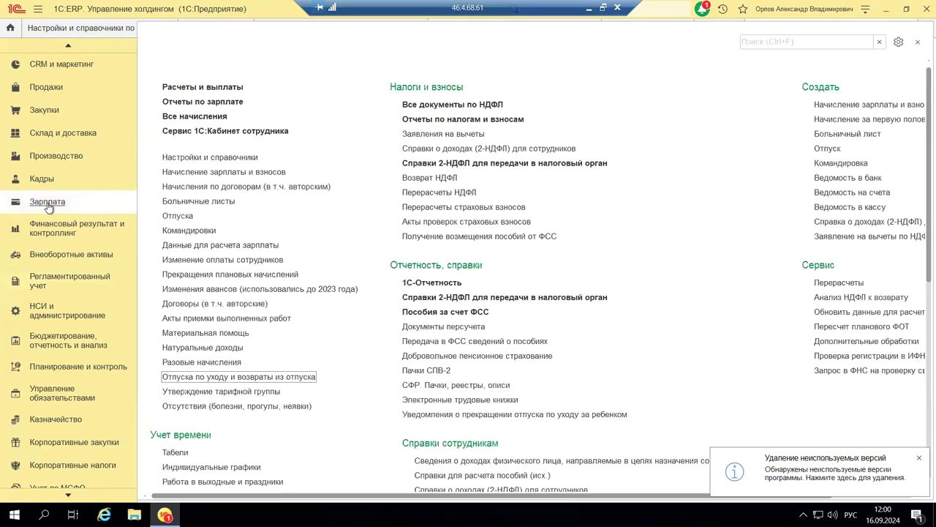
click(216, 136)
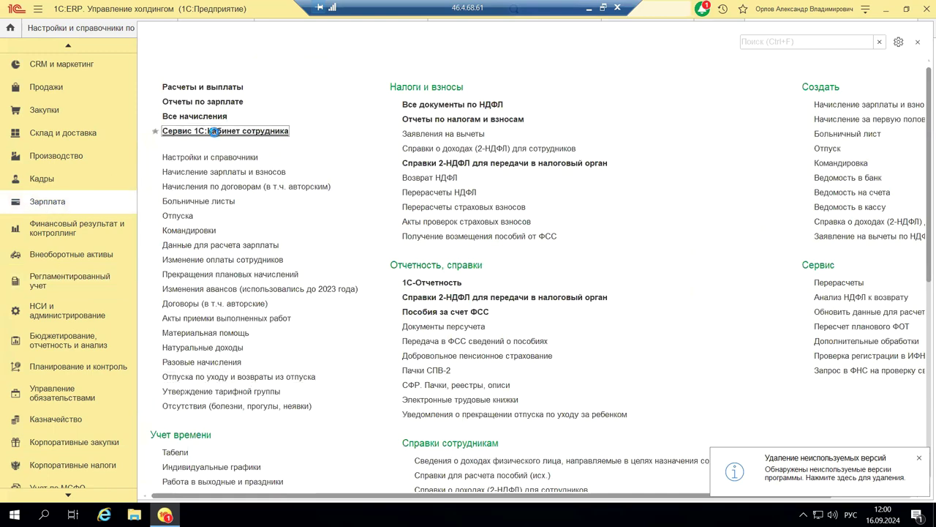